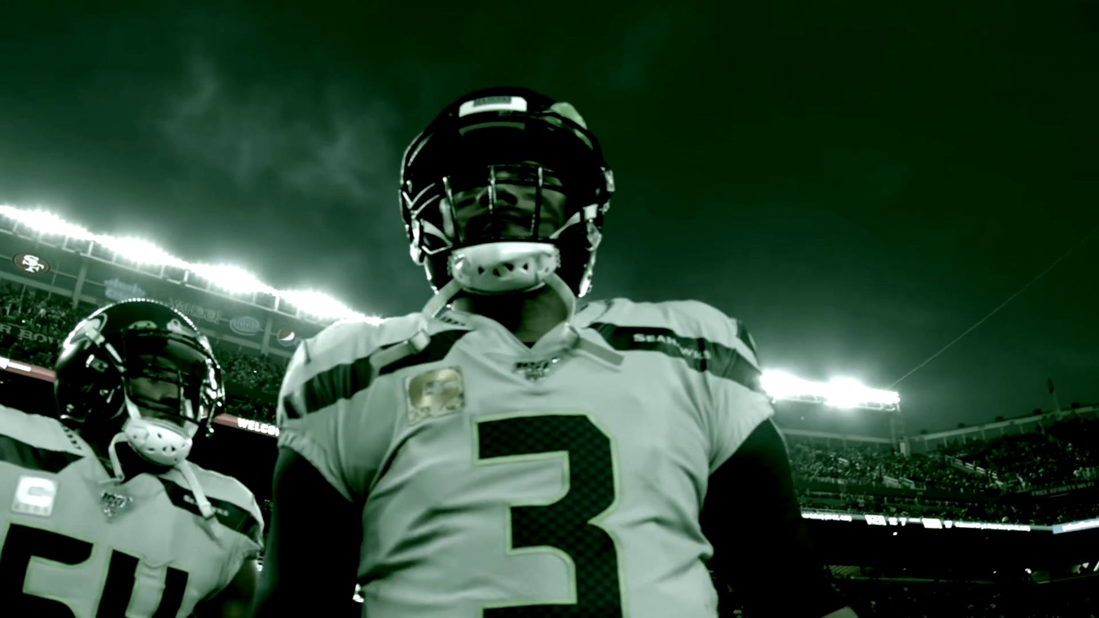
Exit full-screen playback to get back to the Final Cut Pro editing window
{"action": "key", "text": "Escape"}
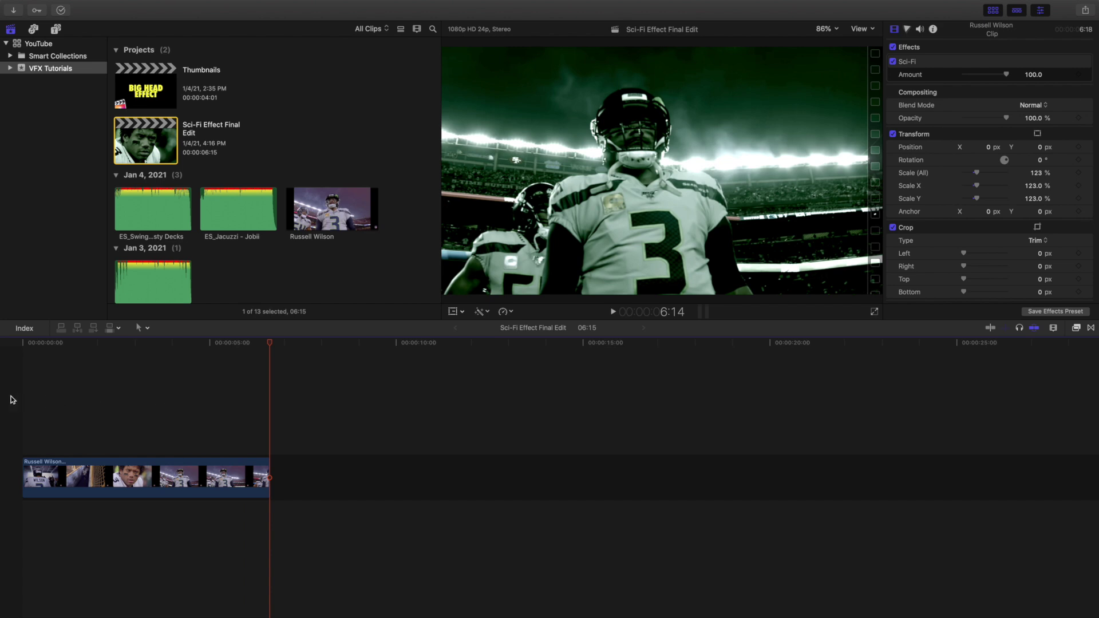
Replay the green-tinted clip from the start, then park the playhead at 5:06
{"action": "key", "text": "Home"}
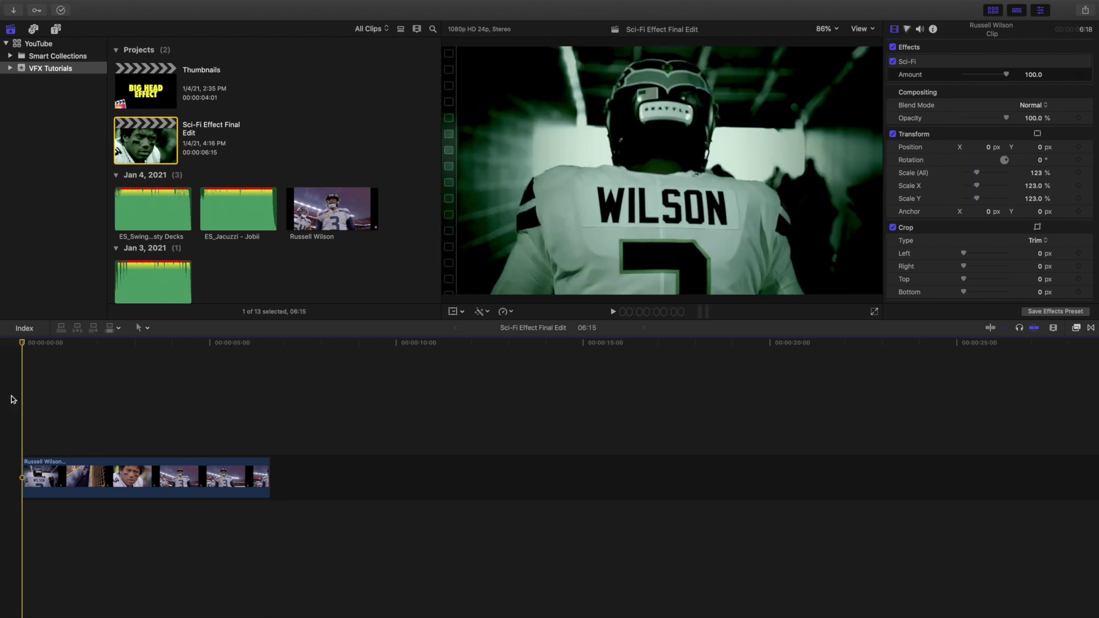
{"action": "key", "text": "space"}
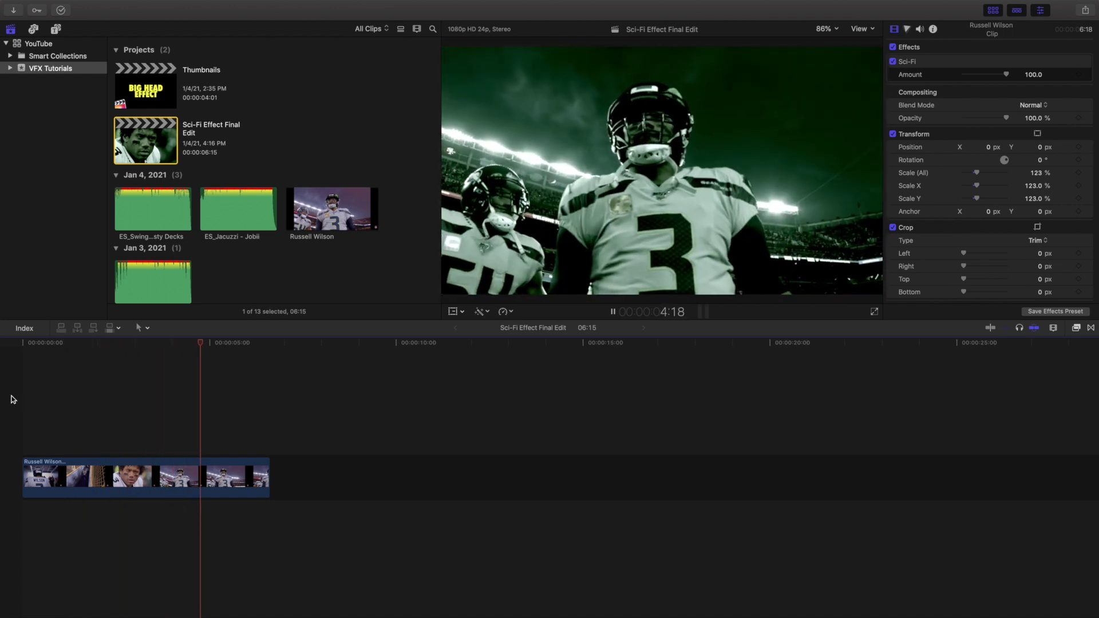
{"action": "key", "text": "space"}
{"action": "left_click", "coordinate": [219, 432]}
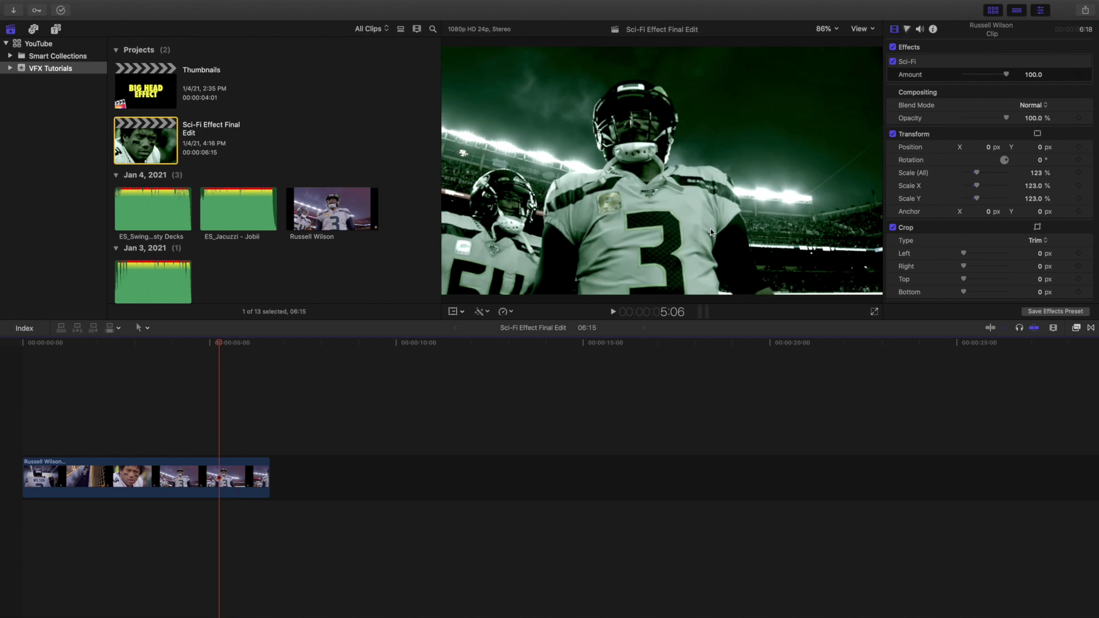
Delete the Sci-Fi effect from the Russell Wilson clip in the Video Inspector
{"action": "left_click", "coordinate": [225, 466]}
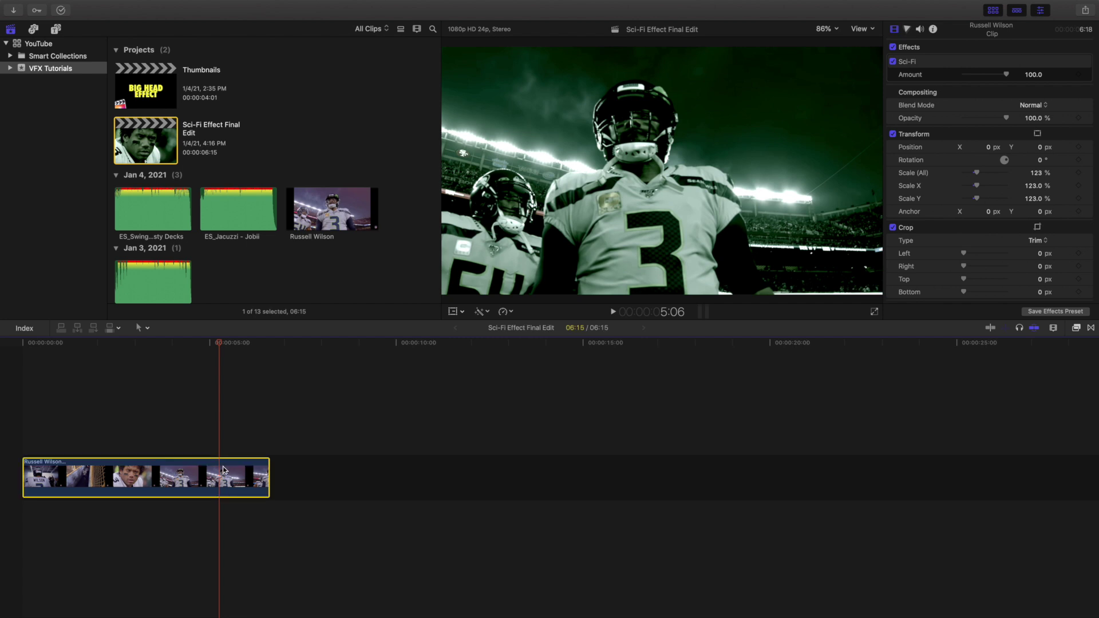
{"action": "left_click", "coordinate": [943, 62]}
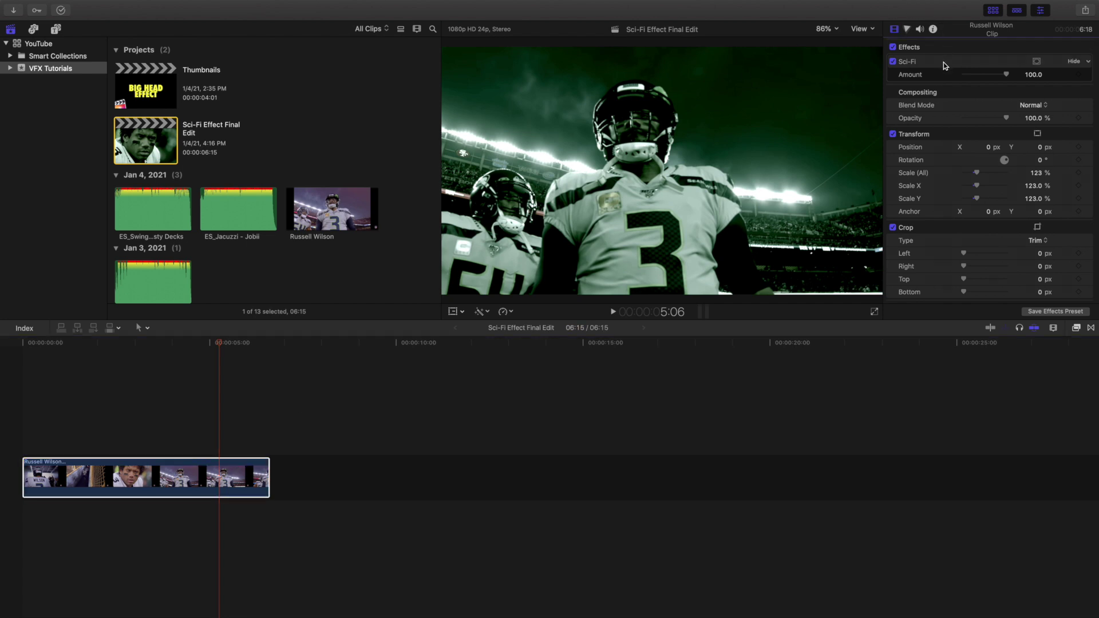
{"action": "key", "text": "Delete"}
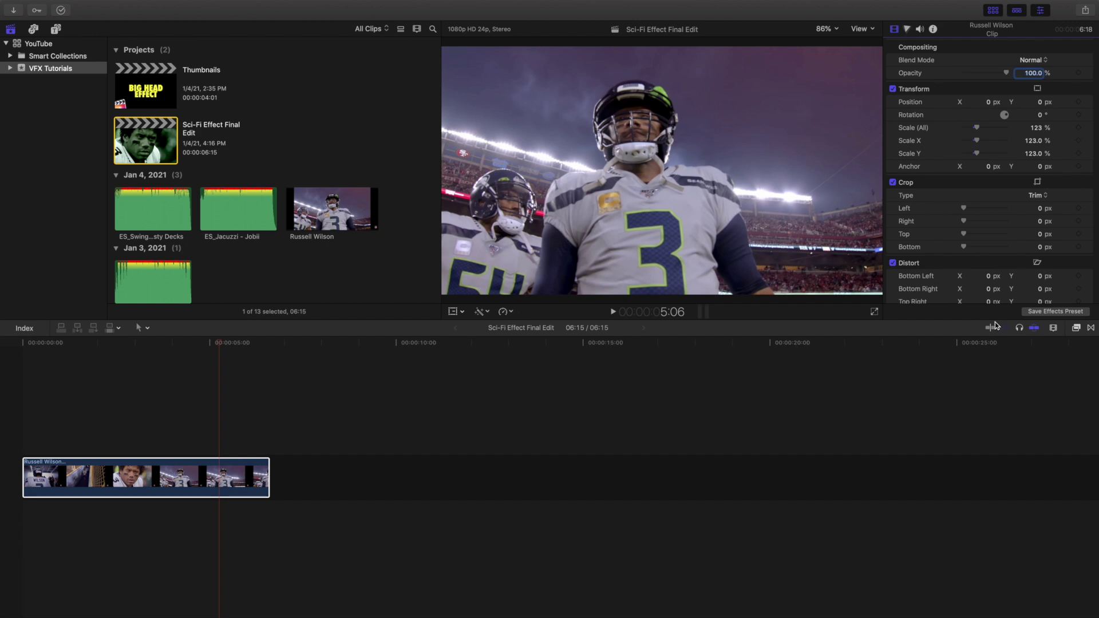
Search all effects for 'sci', drag Sci-Fi onto the Russell Wilson clip, then clear the search
{"action": "left_click", "coordinate": [1075, 328]}
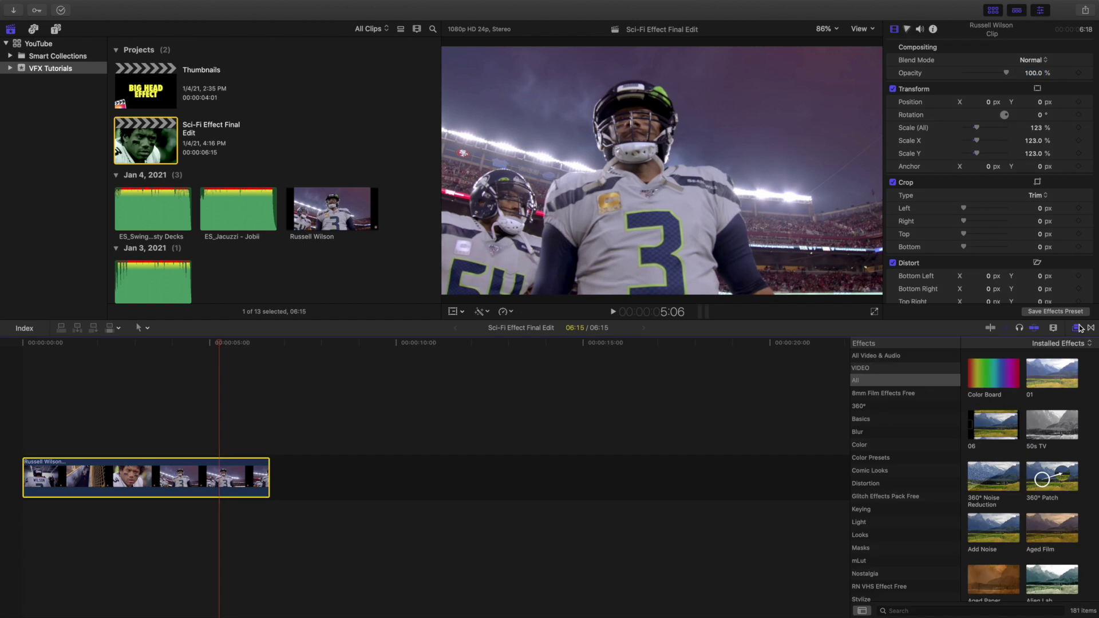
{"action": "left_click", "coordinate": [875, 381]}
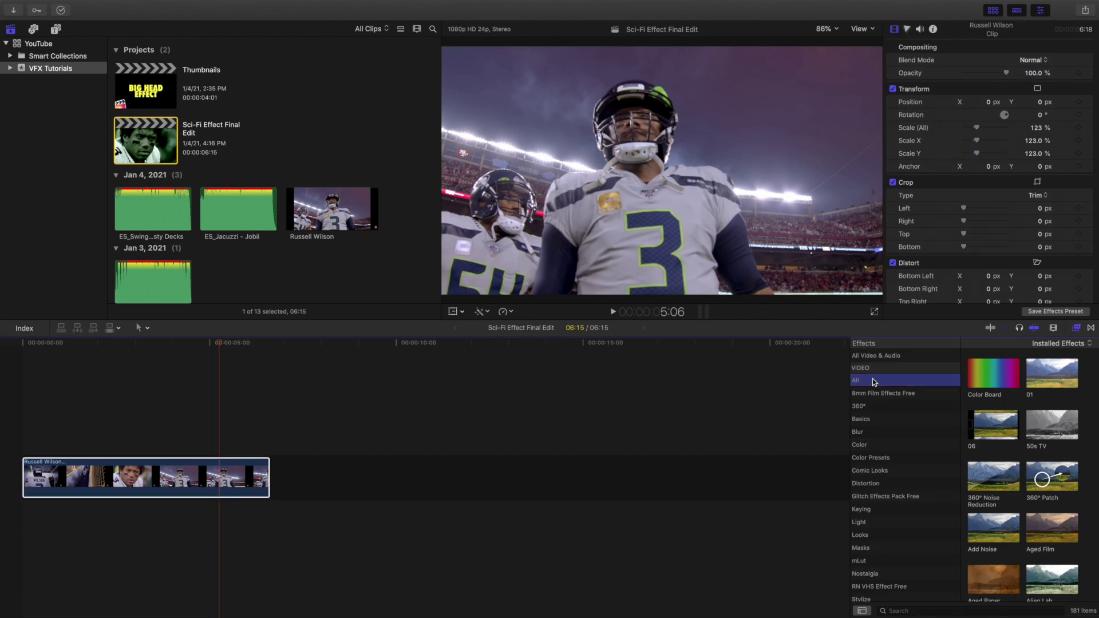
{"action": "left_click", "coordinate": [906, 611]}
{"action": "type", "text": "s"}
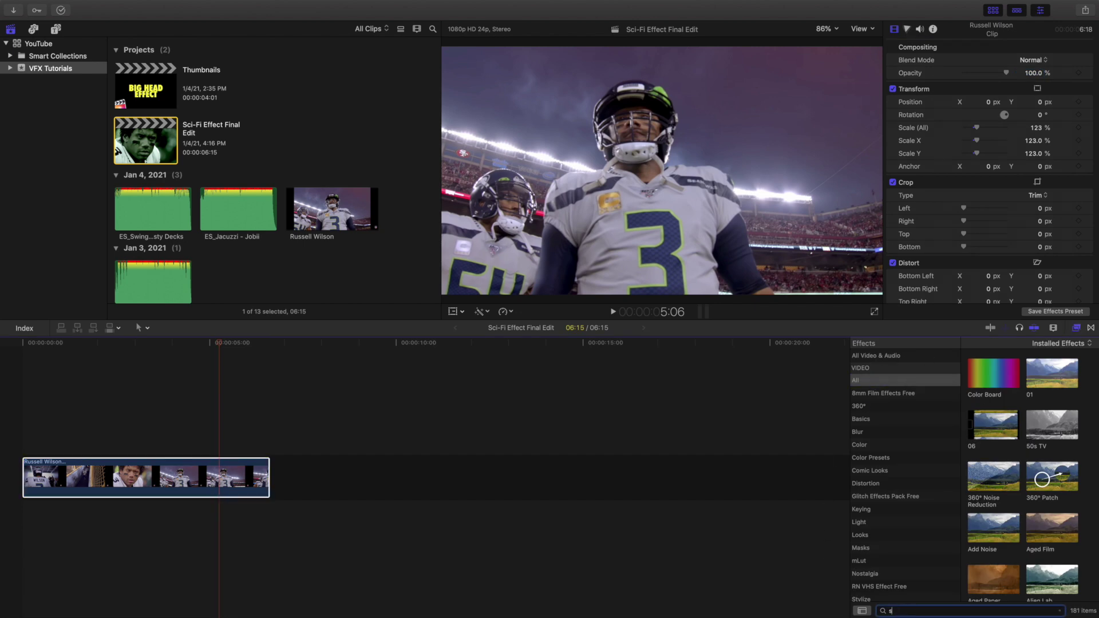
{"action": "type", "text": "ci"}
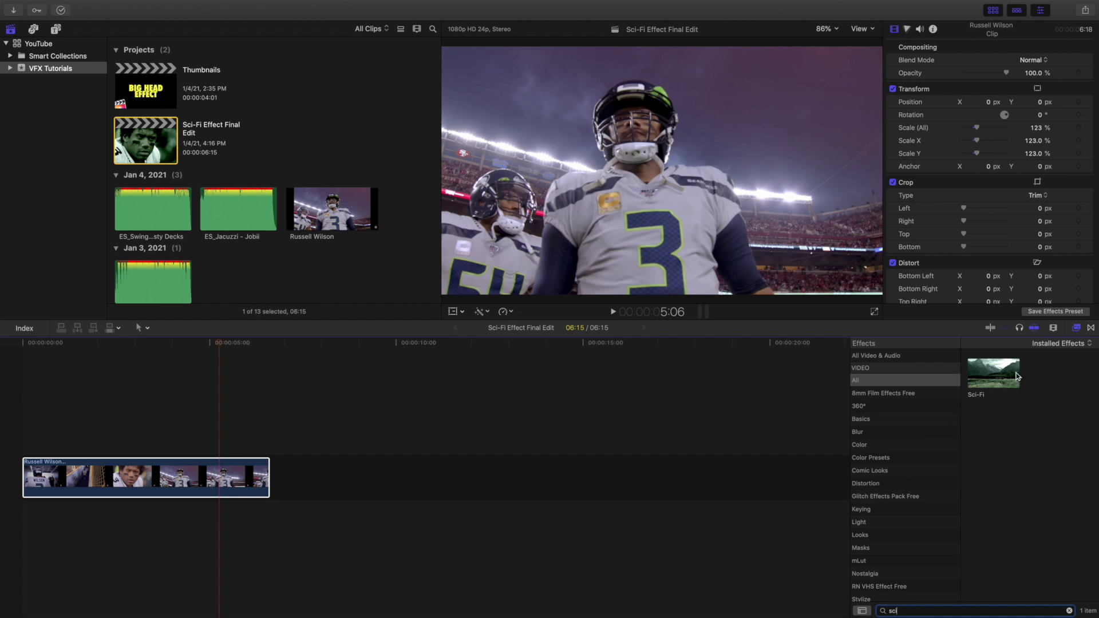
{"action": "left_click_drag", "start_coordinate": [1003, 372], "coordinate": [223, 478]}
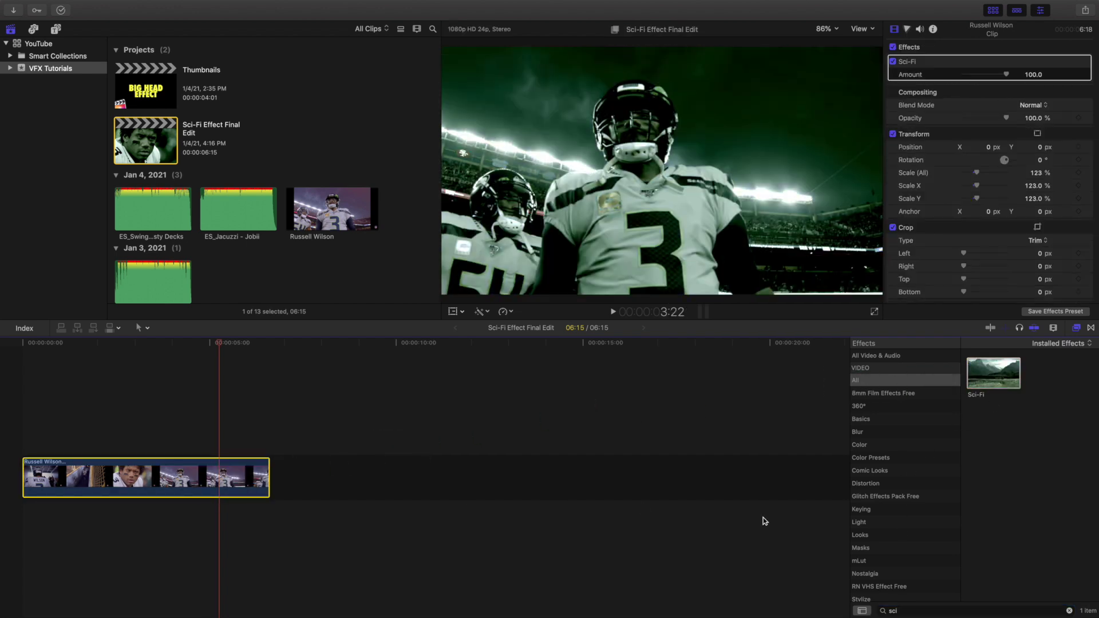
{"action": "left_click", "coordinate": [1069, 611]}
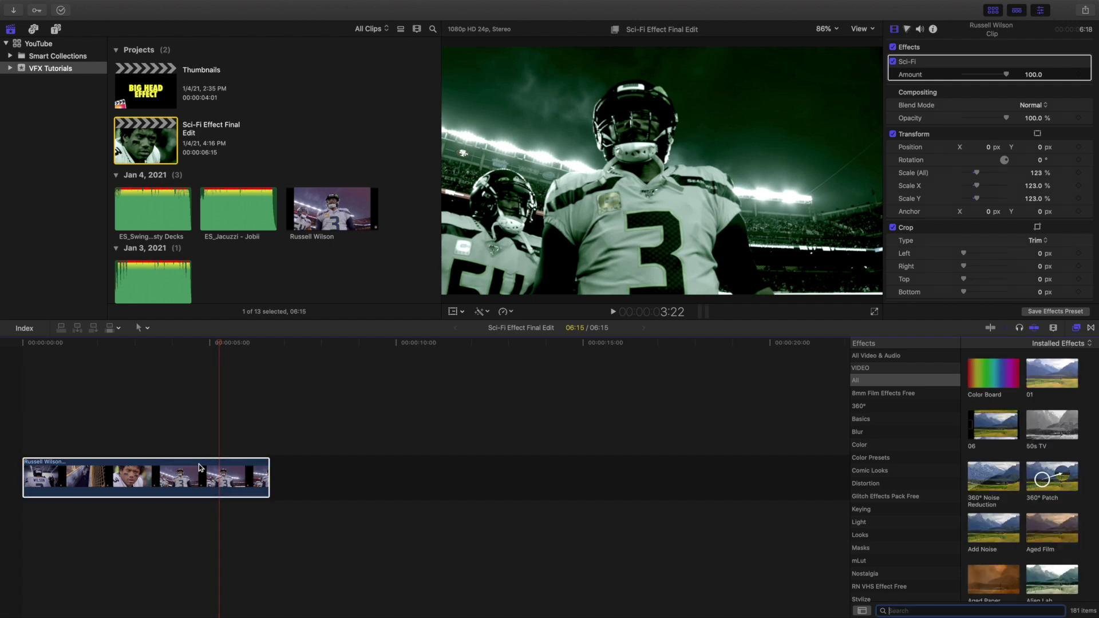
{"action": "left_click", "coordinate": [210, 481]}
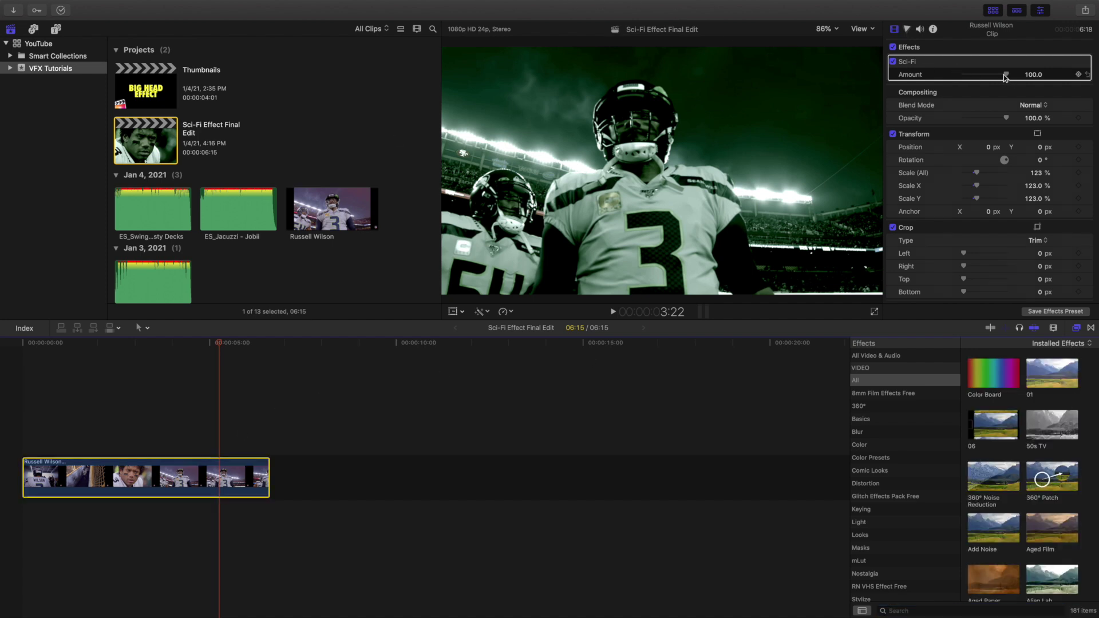
{"action": "mouse_move", "coordinate": [1005, 74]}
{"action": "left_mouse_down"}
{"action": "mouse_move", "coordinate": [961, 75]}
{"action": "mouse_move", "coordinate": [1015, 81]}
{"action": "left_mouse_up"}
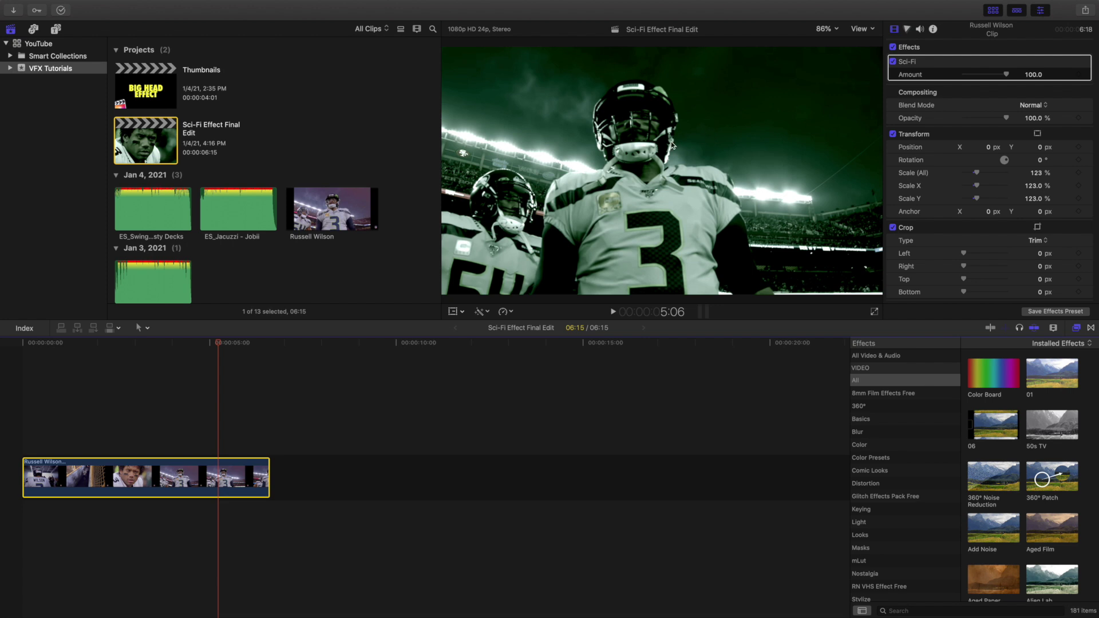
Search effects for 'p', apply Projector to the clip, and close the Effects browser
{"action": "left_click", "coordinate": [914, 610]}
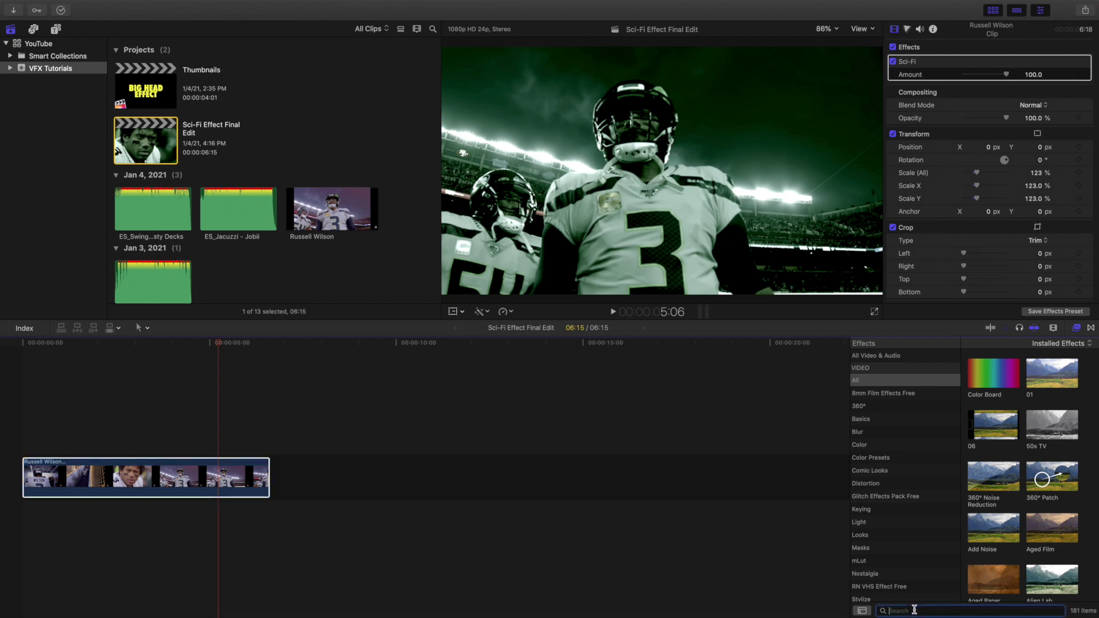
{"action": "type", "text": "pro"}
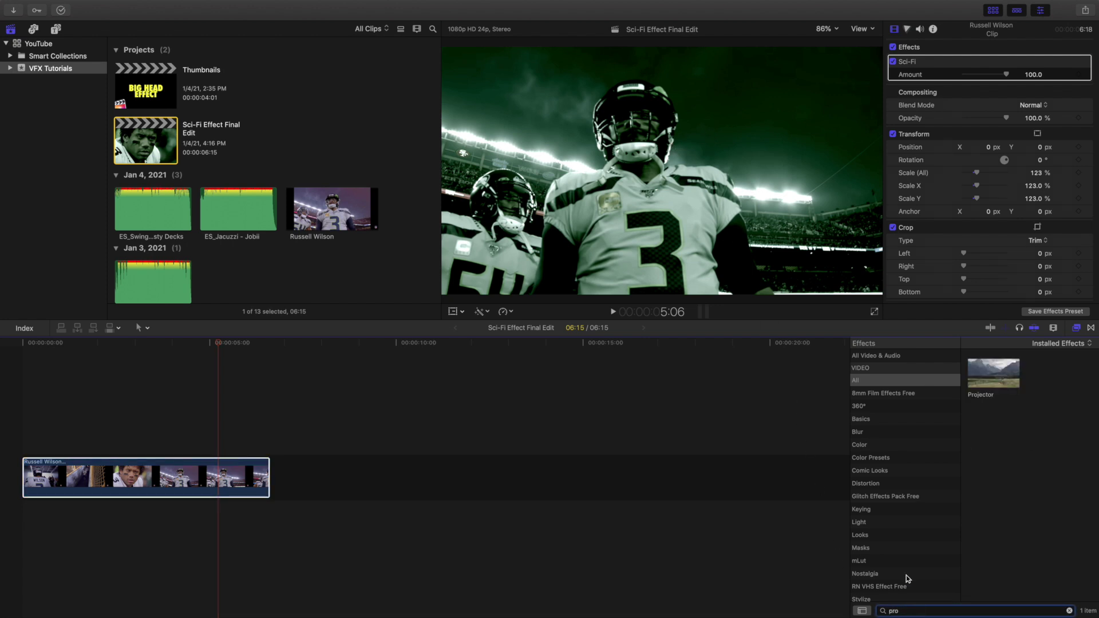
{"action": "left_click_drag", "start_coordinate": [994, 375], "coordinate": [240, 465]}
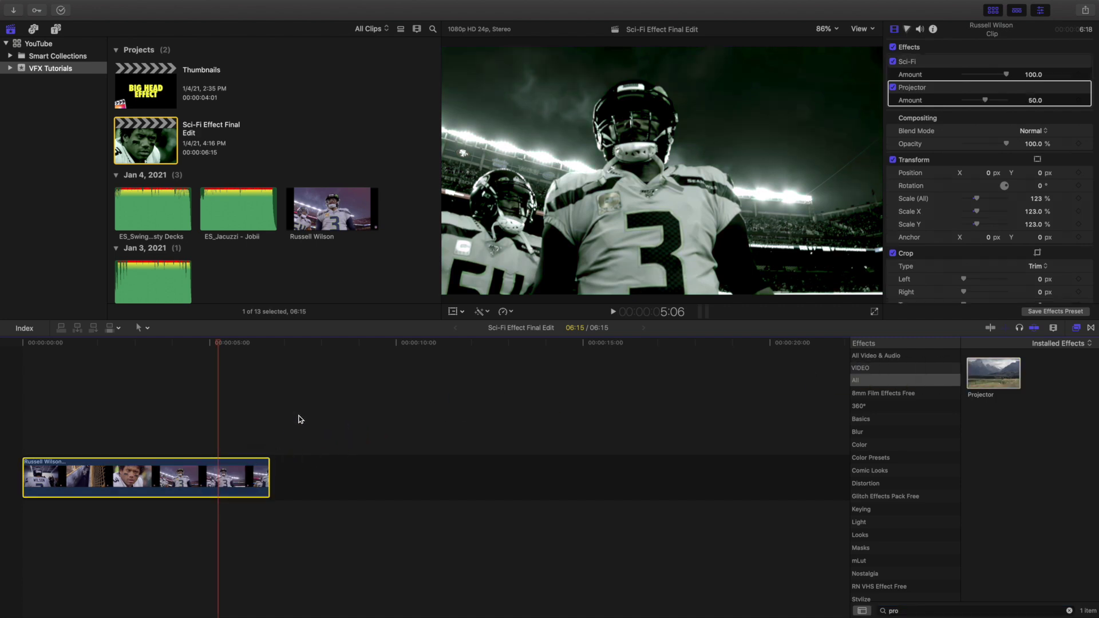
{"action": "left_click", "coordinate": [1075, 328]}
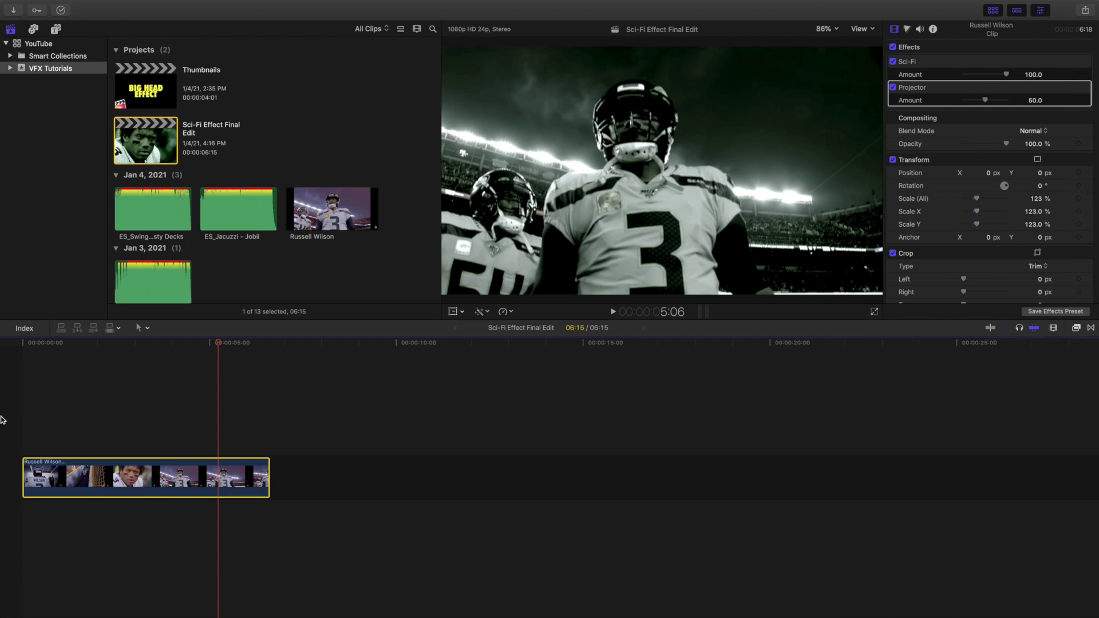
Deselect the clip and replay it several times from the start to review the Sci-Fi plus Projector look
{"action": "left_click", "coordinate": [17, 404]}
{"action": "key", "text": "Home"}
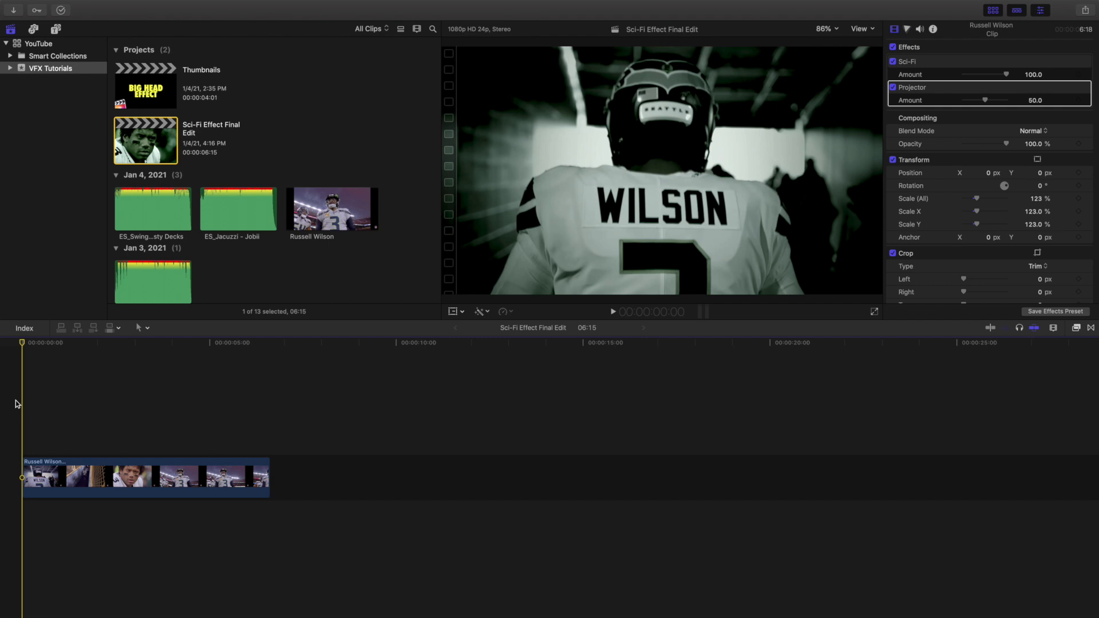
{"action": "key", "text": "space"}
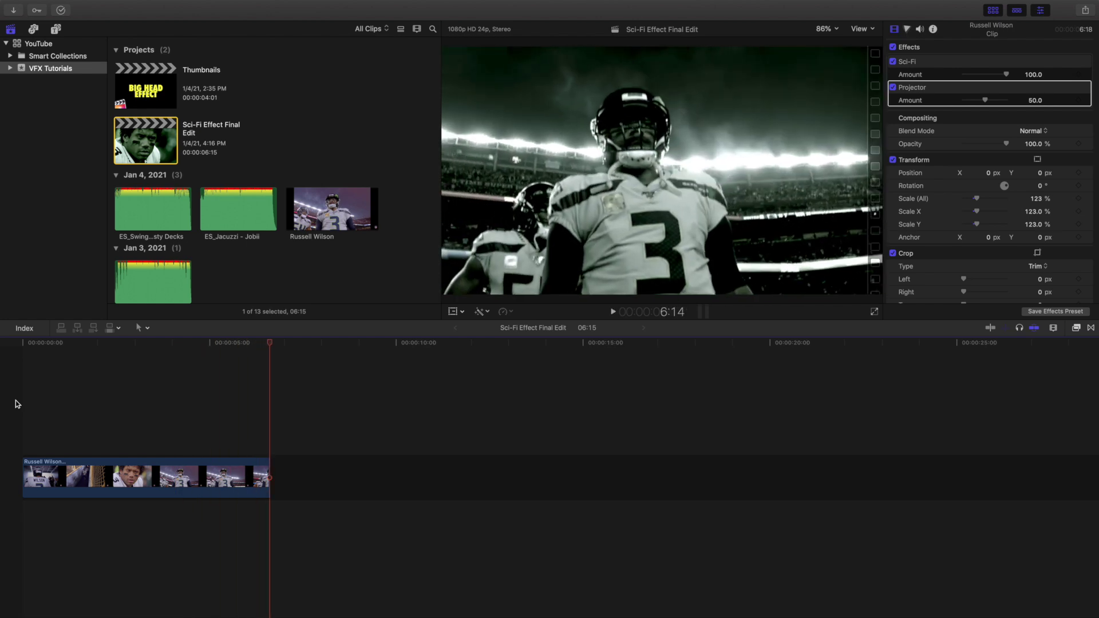
{"action": "key", "text": "Home"}
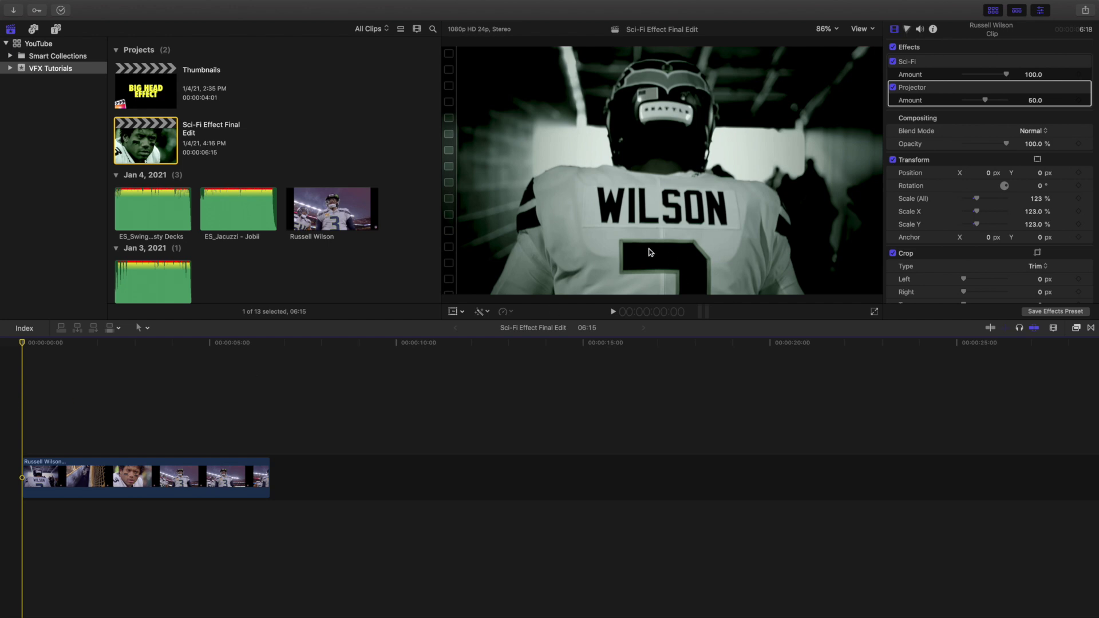
{"action": "key", "text": "space"}
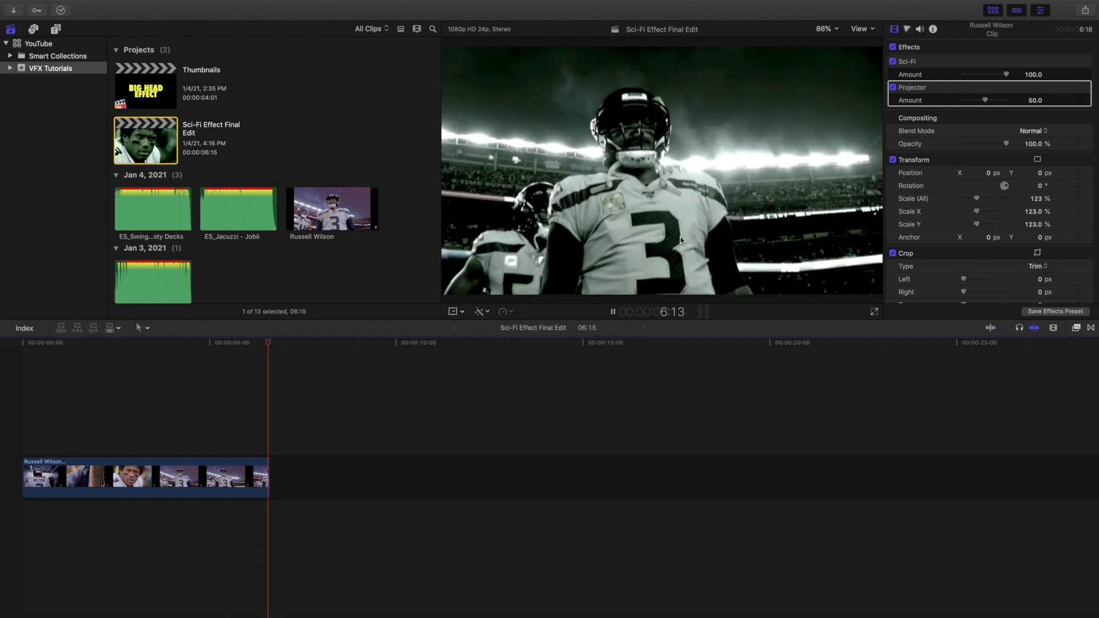
{"action": "left_click", "coordinate": [207, 418]}
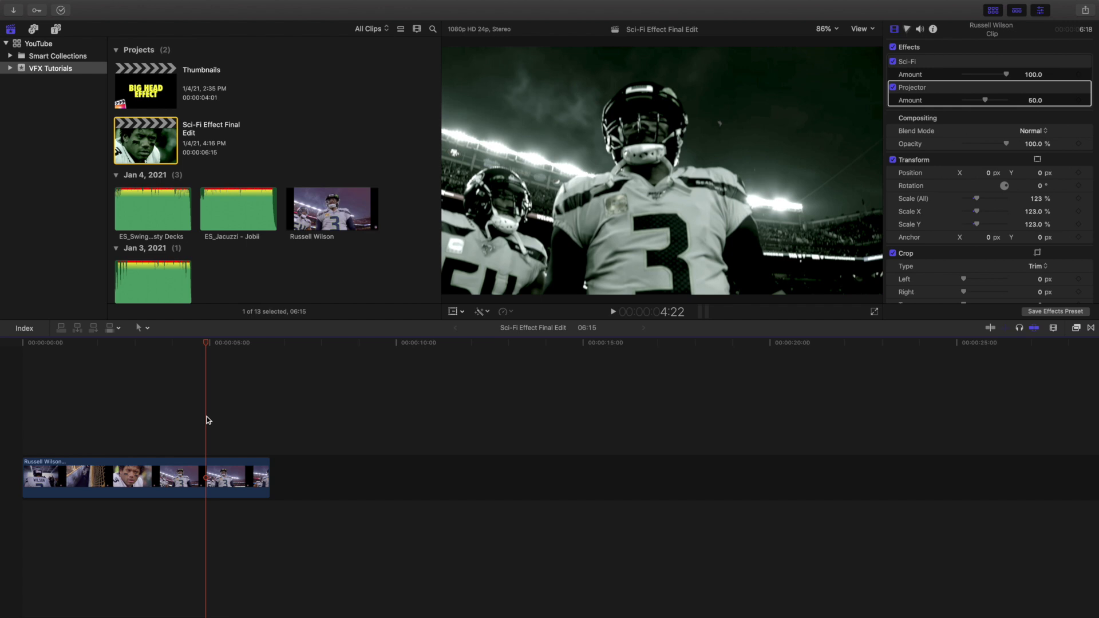
{"action": "key", "text": "Home"}
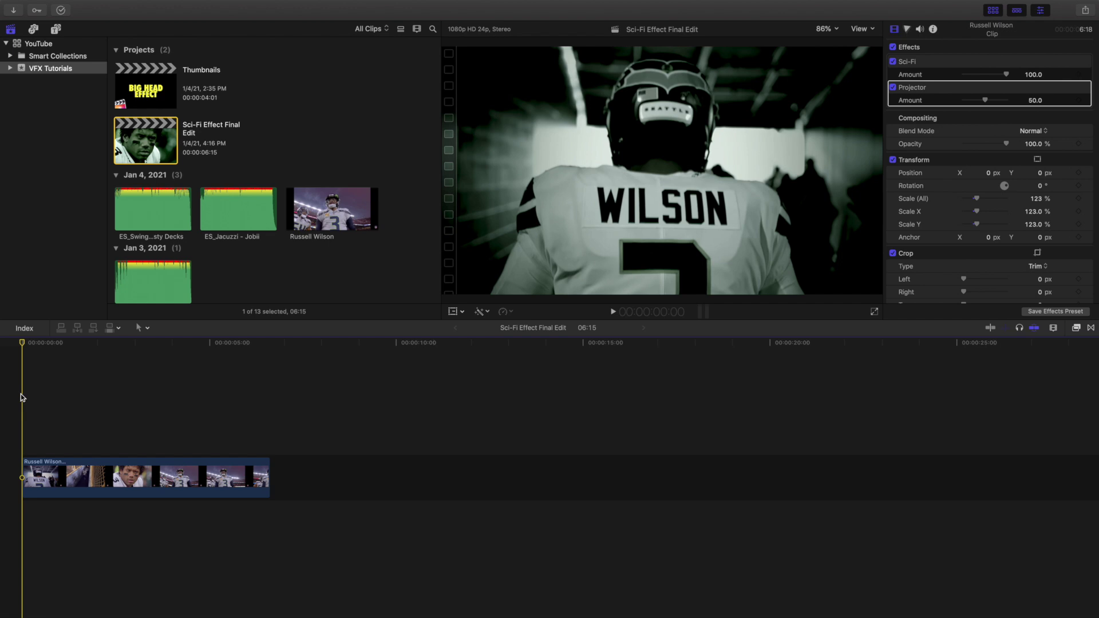
{"action": "key", "text": "space"}
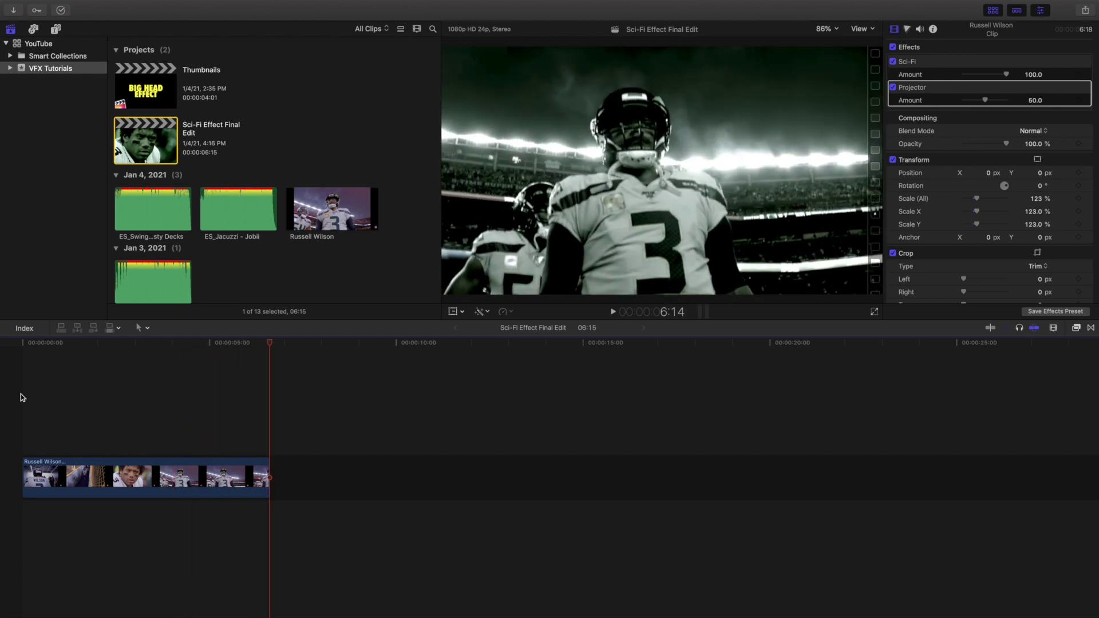
{"action": "key", "text": "Home"}
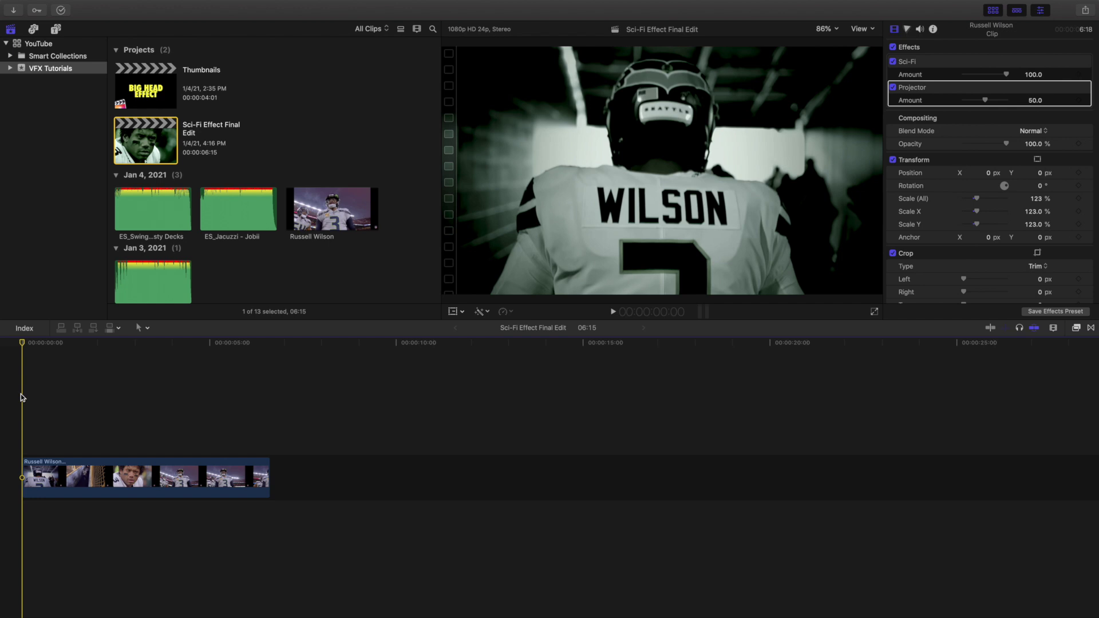
Delete the Projector effect from the Russell Wilson clip and play it back to check the green tint
{"action": "left_click", "coordinate": [115, 478]}
{"action": "left_click", "coordinate": [939, 91]}
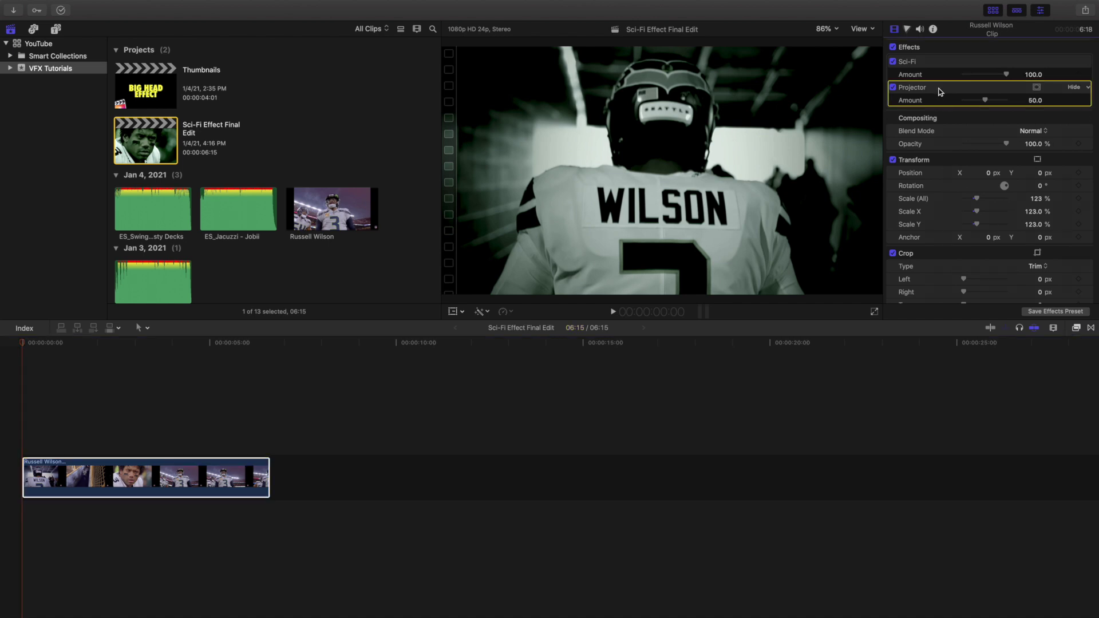
{"action": "key", "text": "Delete"}
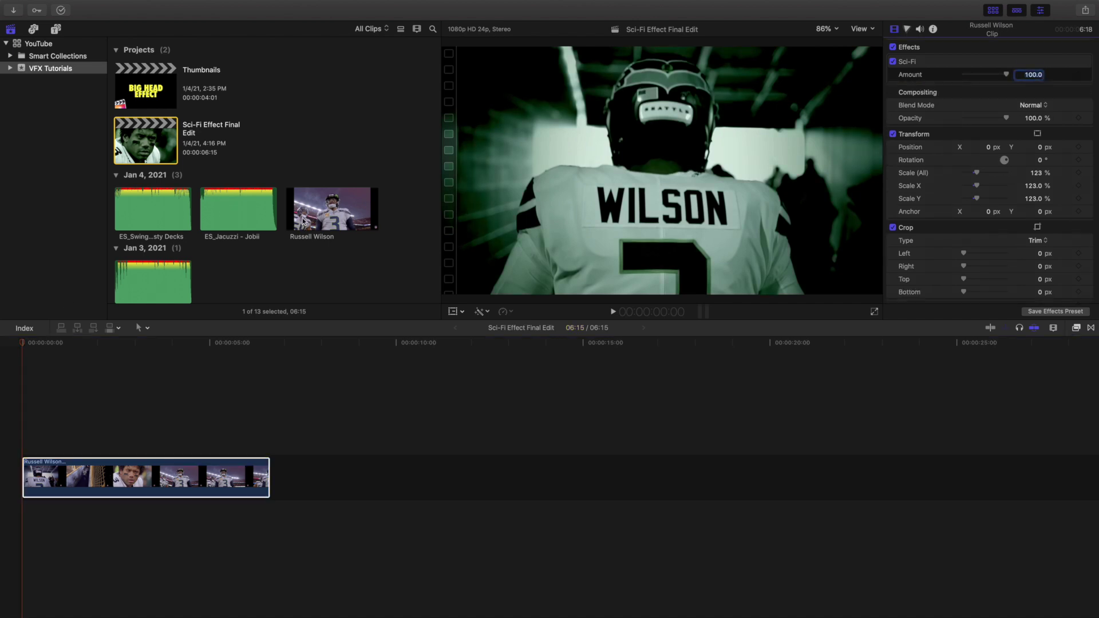
{"action": "left_click", "coordinate": [9, 377]}
{"action": "key", "text": "space"}
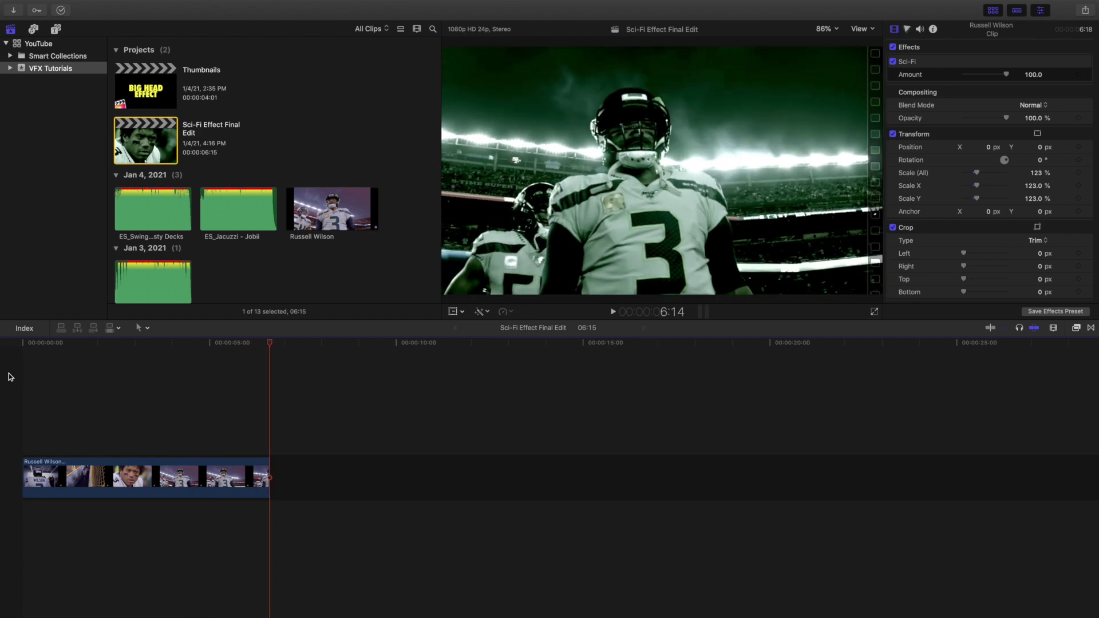
Move the playhead back to the start of the timeline
{"action": "key", "text": "Home"}
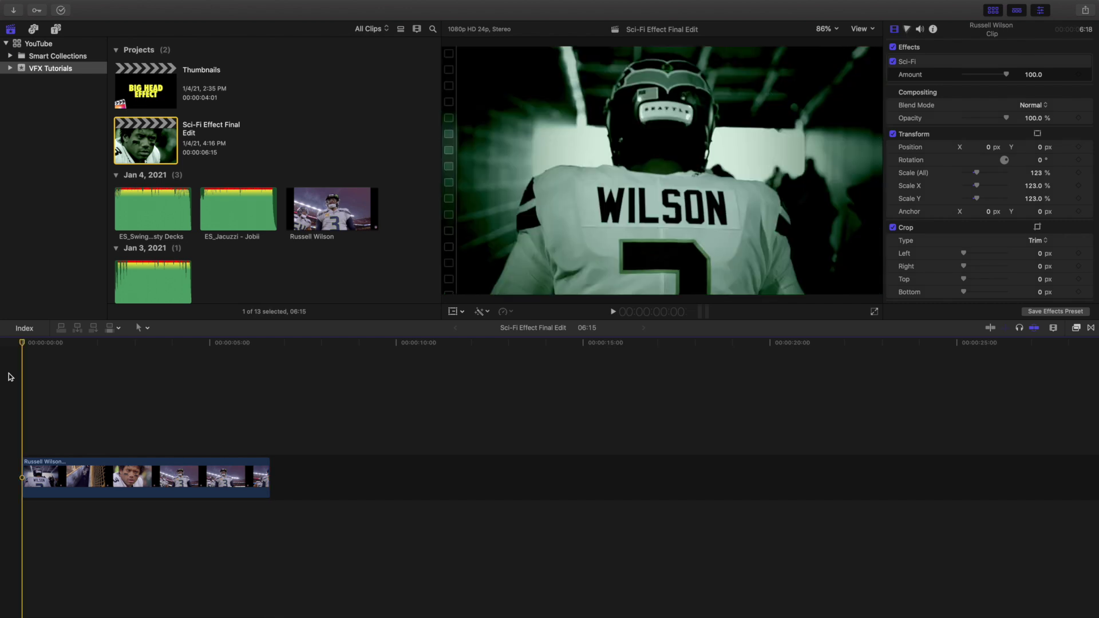